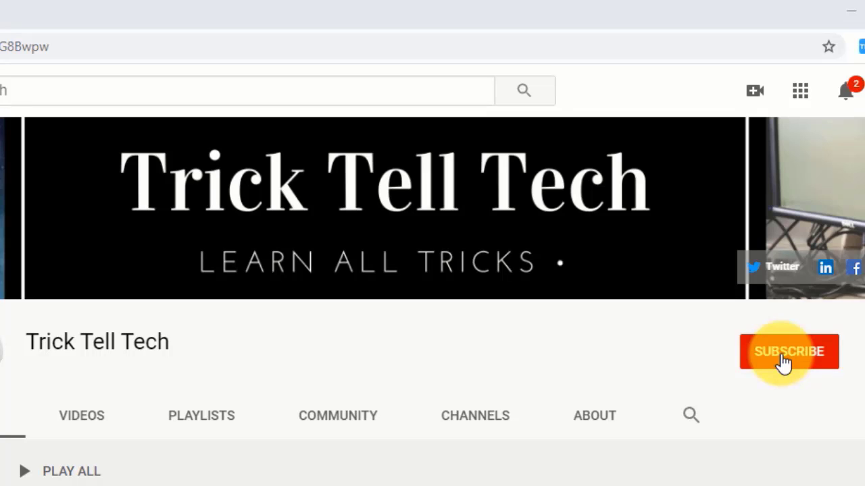
- Subscribe to the Trick Tell Tech channel and set its notifications to All
{"action": "left_click", "coordinate": [758, 361]}
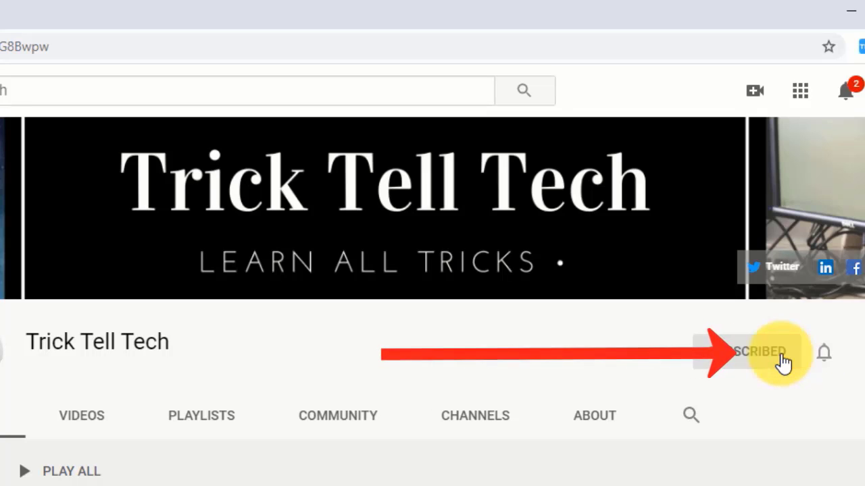
{"action": "left_click", "coordinate": [824, 354]}
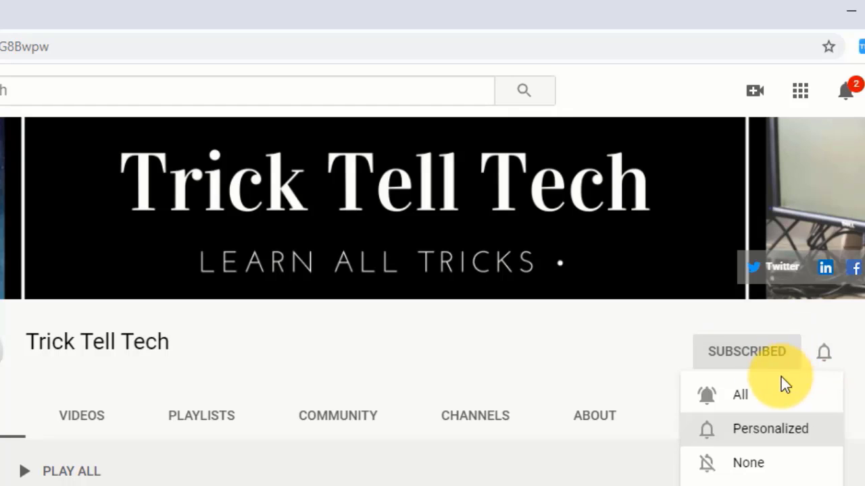
{"action": "left_click", "coordinate": [758, 402]}
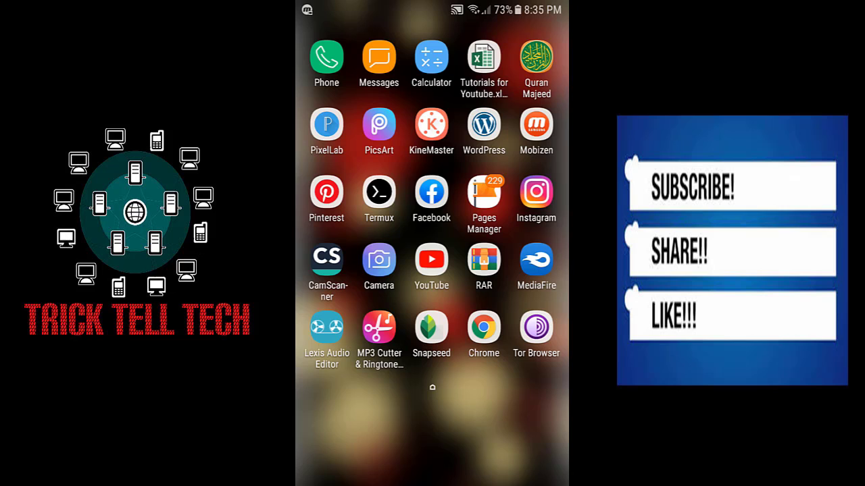
- Launch Facebook and go to Settings & Privacy > Settings from the main menu
{"action": "left_click", "coordinate": [431, 192]}
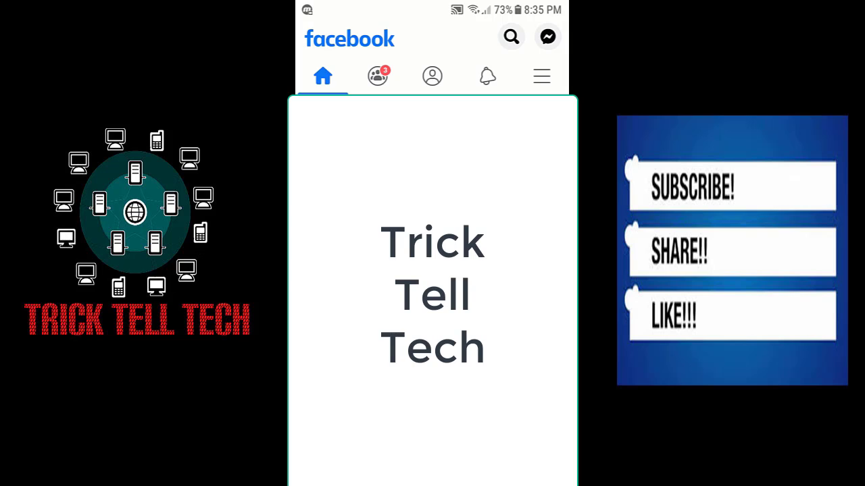
{"action": "left_click", "coordinate": [542, 76]}
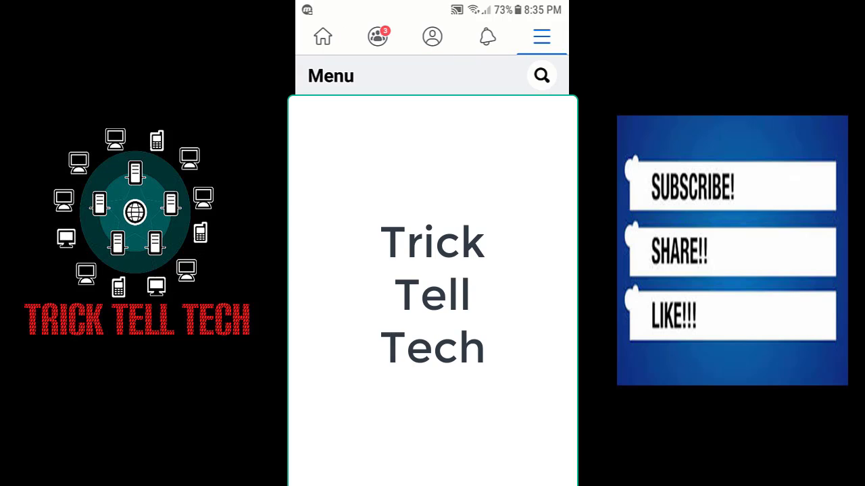
{"action": "left_click", "coordinate": [397, 427]}
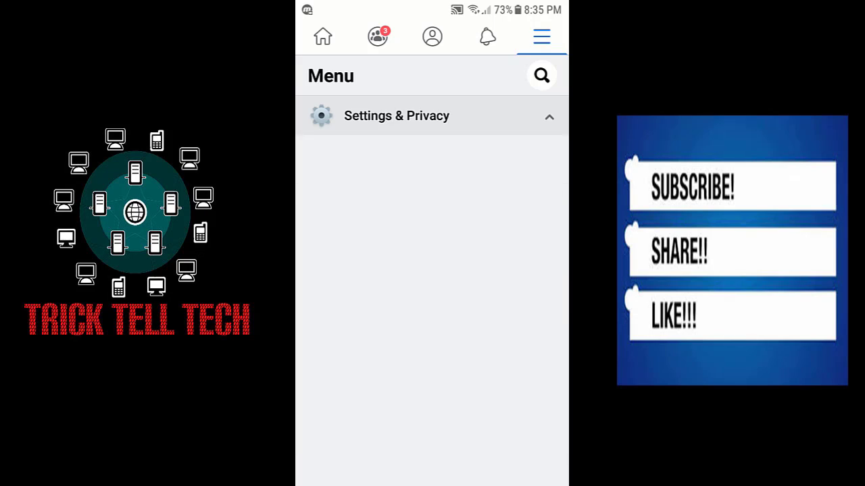
{"action": "left_click", "coordinate": [358, 160]}
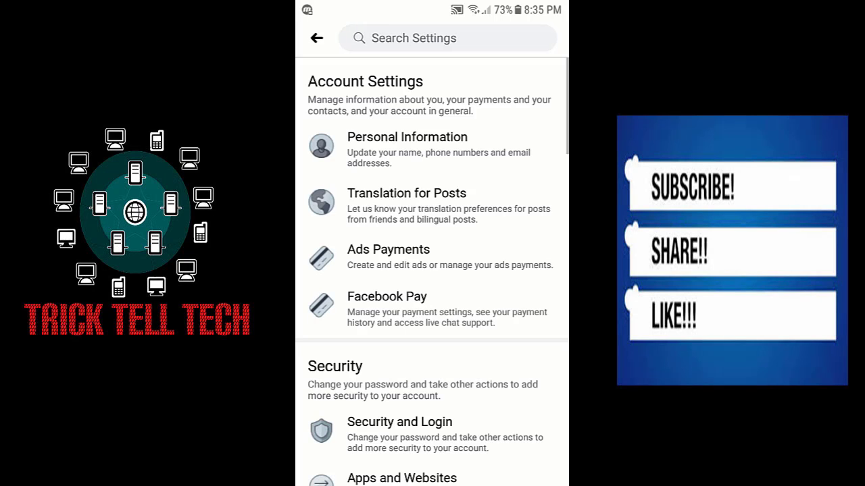
- Scroll down to the Shortcuts section and open Shortcut Bar
{"action": "scroll", "coordinate": [433, 270], "scroll_direction": "down", "scroll_amount": 2}
{"action": "scroll", "coordinate": [433, 270], "scroll_direction": "down", "scroll_amount": 5}
{"action": "scroll", "coordinate": [432, 271], "scroll_direction": "down", "scroll_amount": 3}
{"action": "scroll", "coordinate": [432, 270], "scroll_direction": "down", "scroll_amount": 4}
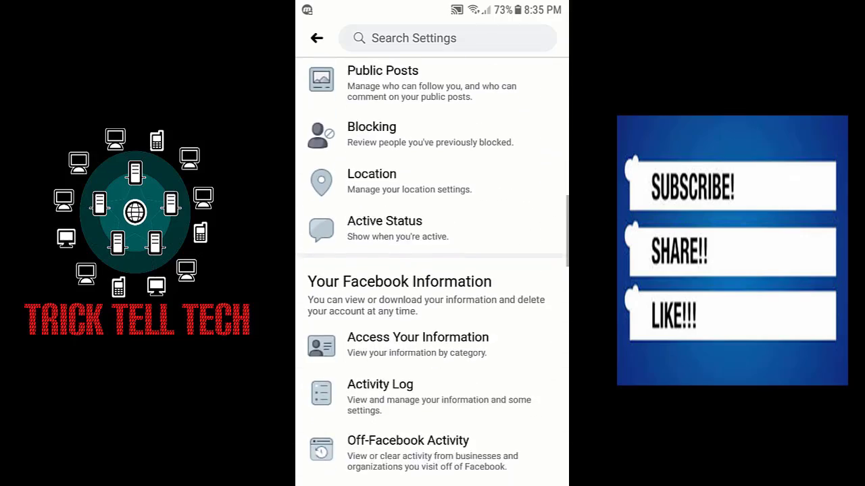
{"action": "scroll", "coordinate": [432, 270], "scroll_direction": "up", "scroll_amount": 10}
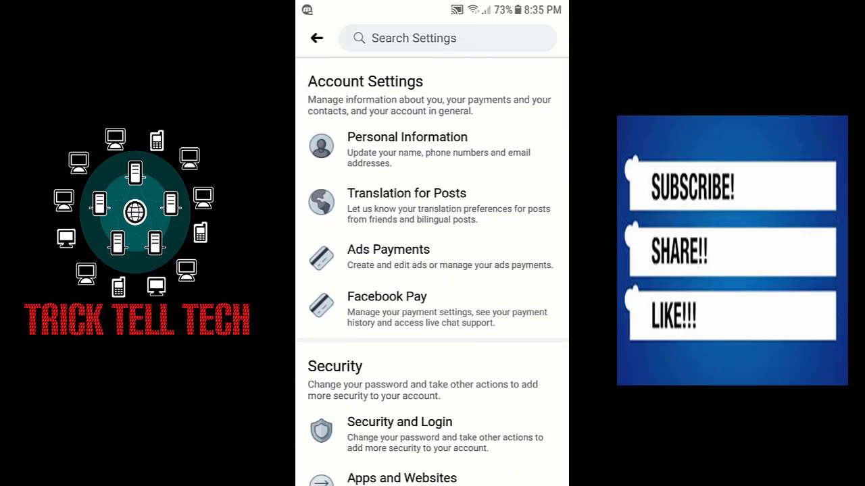
{"action": "scroll", "coordinate": [432, 270], "scroll_direction": "down", "scroll_amount": 5}
{"action": "scroll", "coordinate": [433, 270], "scroll_direction": "down", "scroll_amount": 4}
{"action": "scroll", "coordinate": [433, 270], "scroll_direction": "down", "scroll_amount": 4}
{"action": "scroll", "coordinate": [432, 270], "scroll_direction": "down", "scroll_amount": 3}
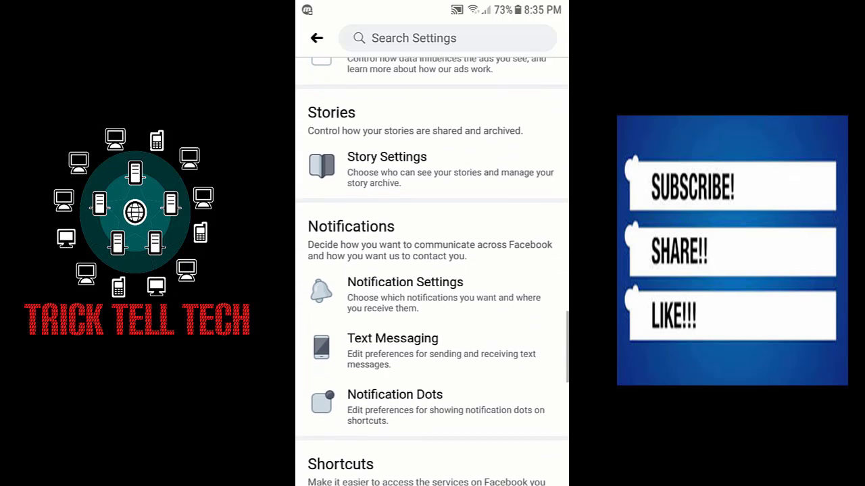
{"action": "scroll", "coordinate": [433, 270], "scroll_direction": "down", "scroll_amount": 3}
{"action": "scroll", "coordinate": [433, 270], "scroll_direction": "down", "scroll_amount": 3}
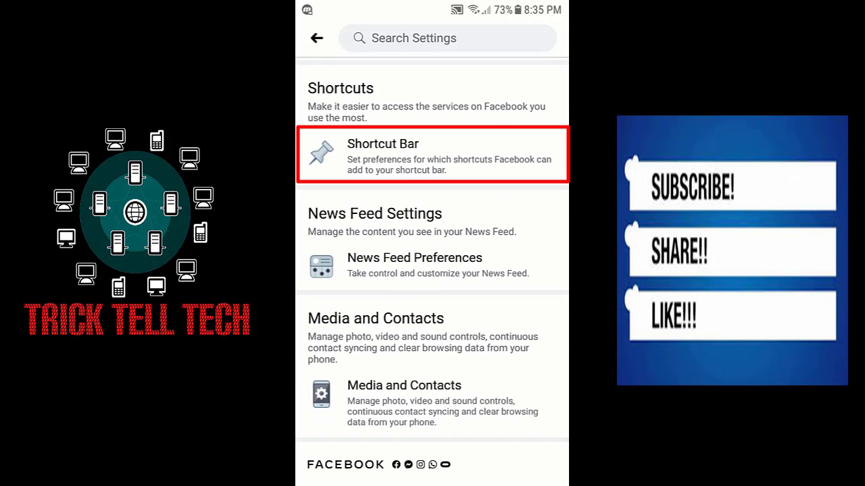
{"action": "left_click", "coordinate": [432, 156]}
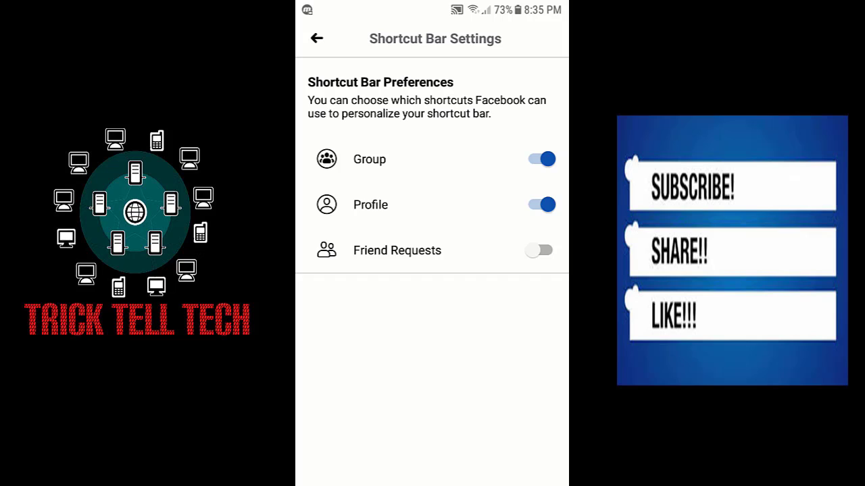
- Switch off the Profile and Group shortcuts, then log out of Facebook
{"action": "left_click", "coordinate": [541, 205]}
{"action": "left_click", "coordinate": [541, 159]}
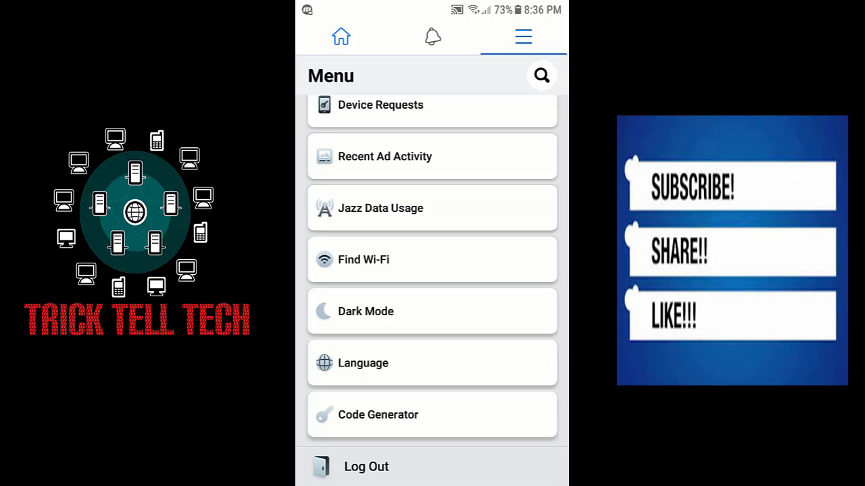
{"action": "left_click", "coordinate": [366, 467]}
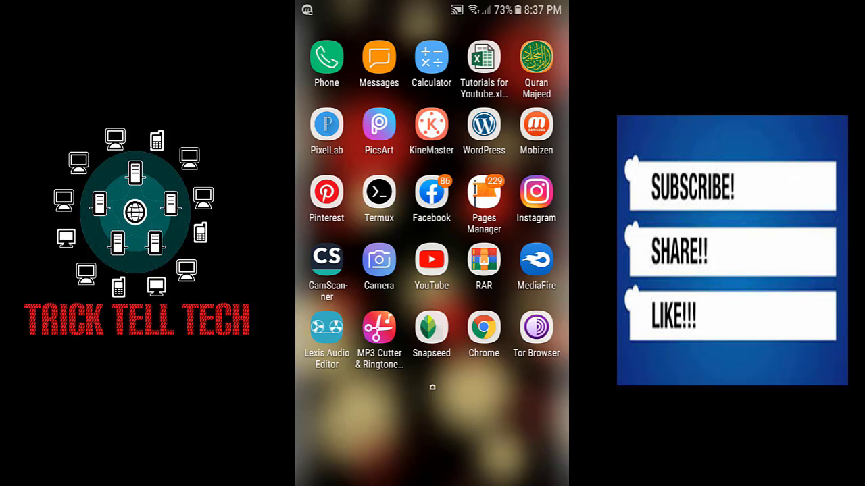
- Launch Opera from the app drawer and open the Facebook Speed Dial tile
{"action": "left_click_drag", "start_coordinate": [432, 405], "coordinate": [432, 203]}
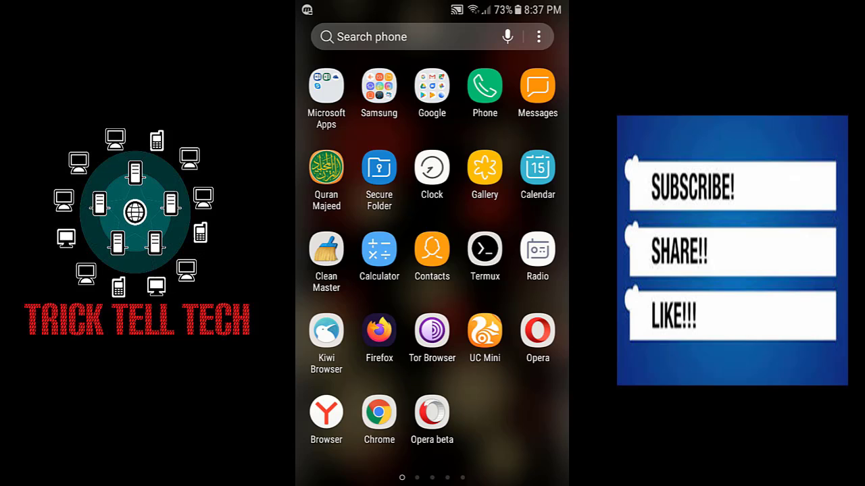
{"action": "left_click", "coordinate": [484, 249]}
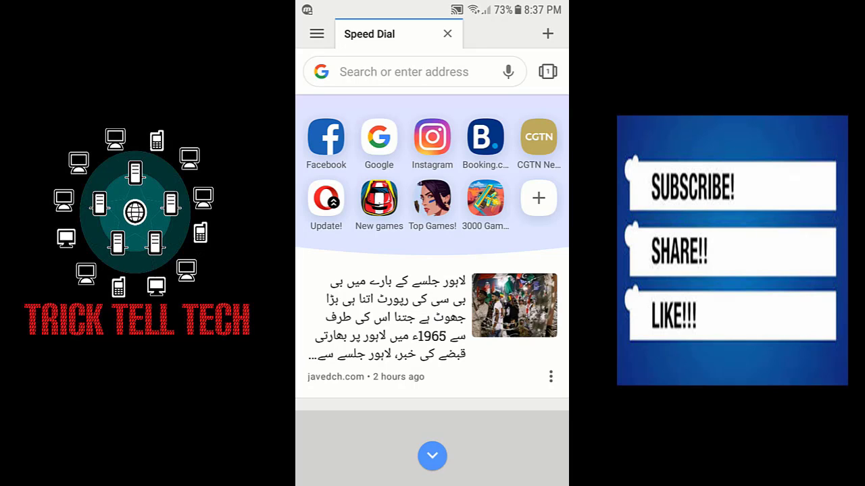
{"action": "left_click", "coordinate": [325, 138]}
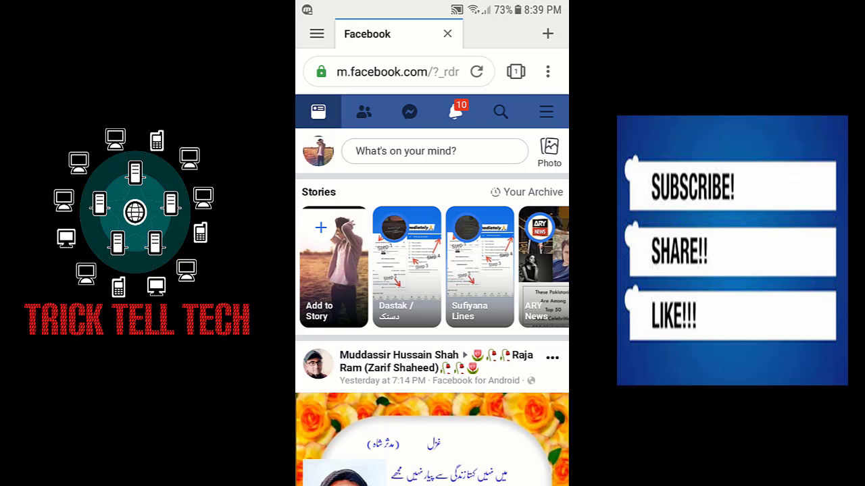
{"action": "left_click", "coordinate": [548, 71]}
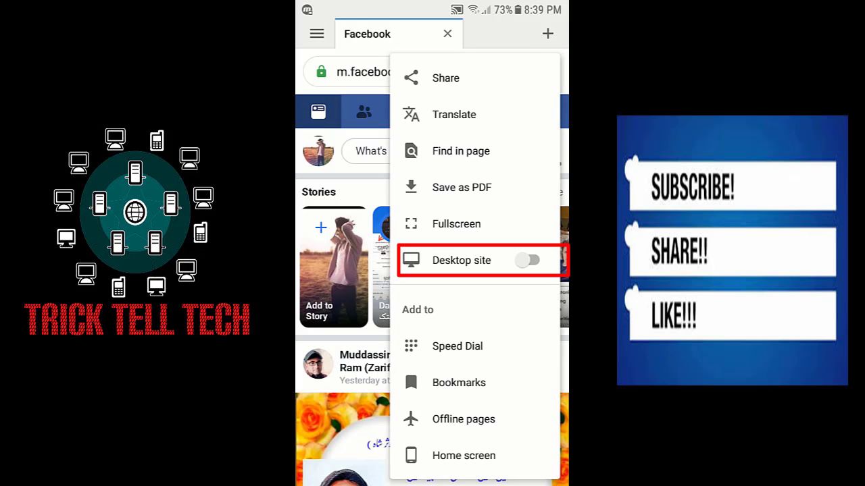
{"action": "left_click", "coordinate": [527, 260]}
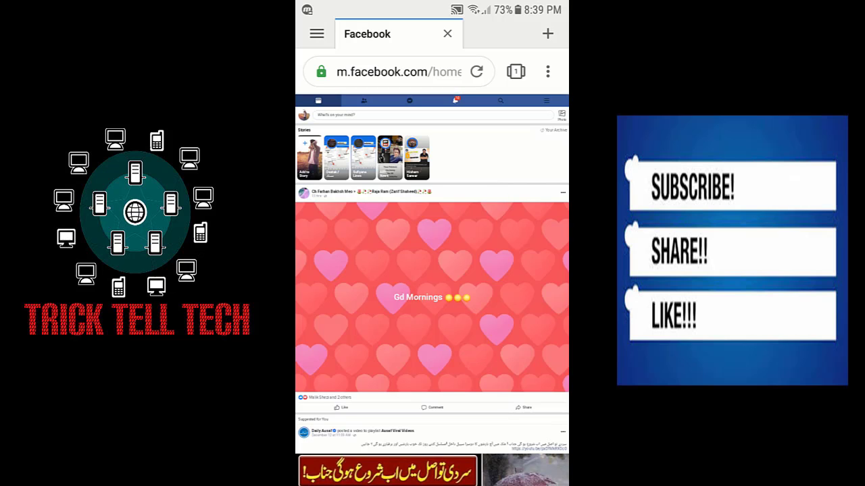
{"action": "left_click", "coordinate": [398, 71]}
{"action": "left_click", "coordinate": [548, 41]}
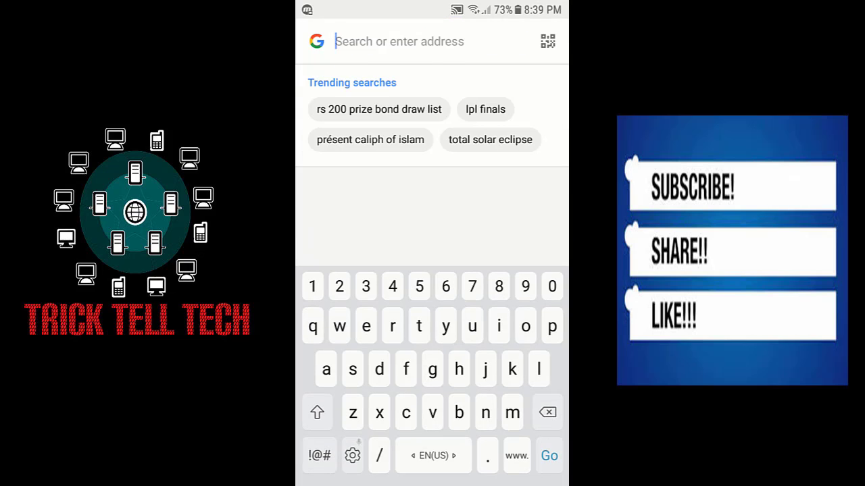
{"action": "type", "text": "we"}
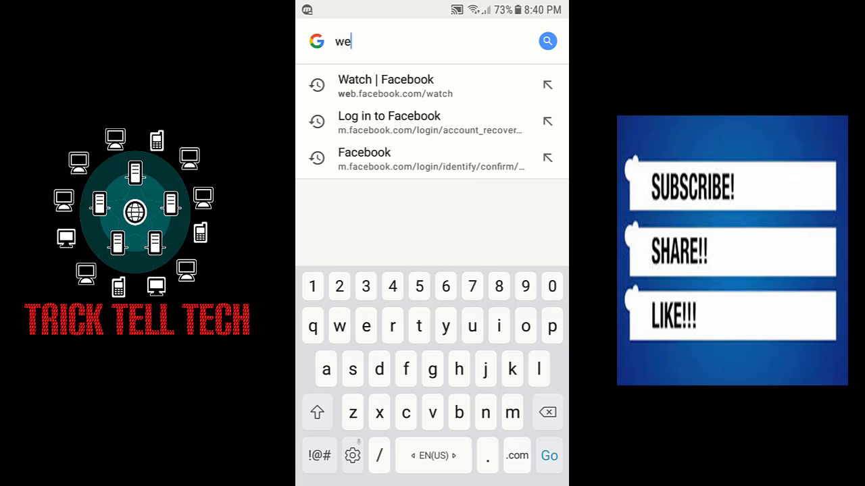
{"action": "type", "text": "b.f"}
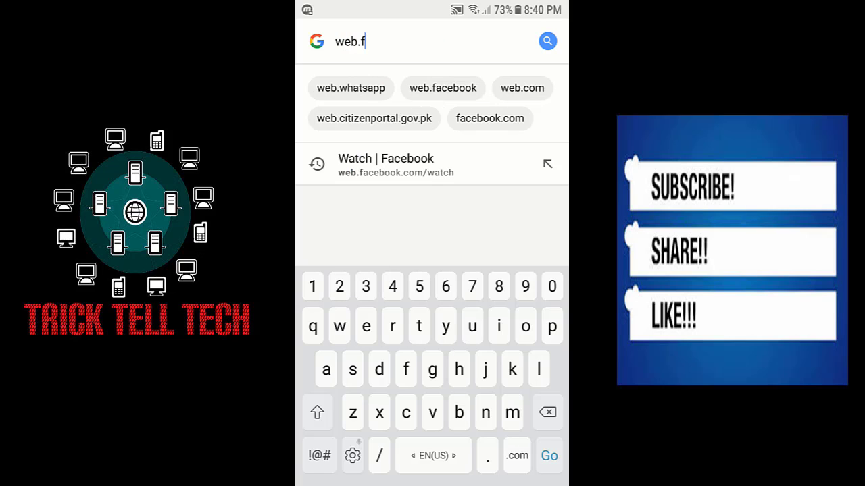
{"action": "type", "text": "ace"}
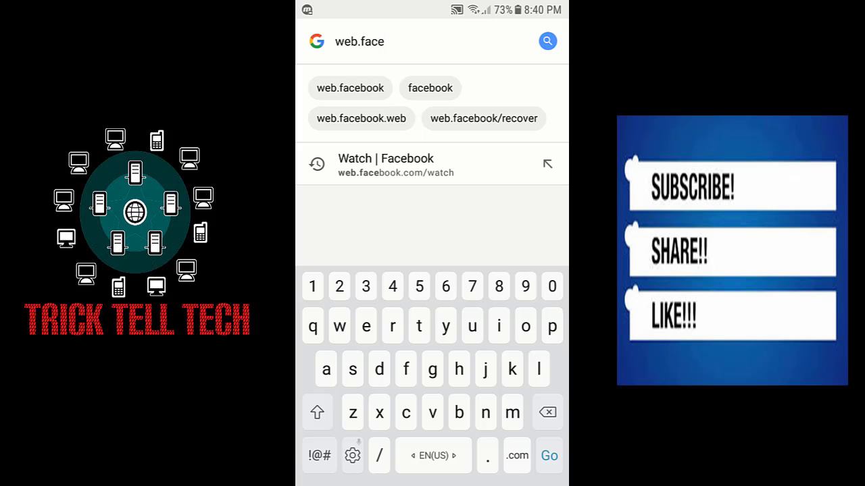
{"action": "type", "text": "boo"}
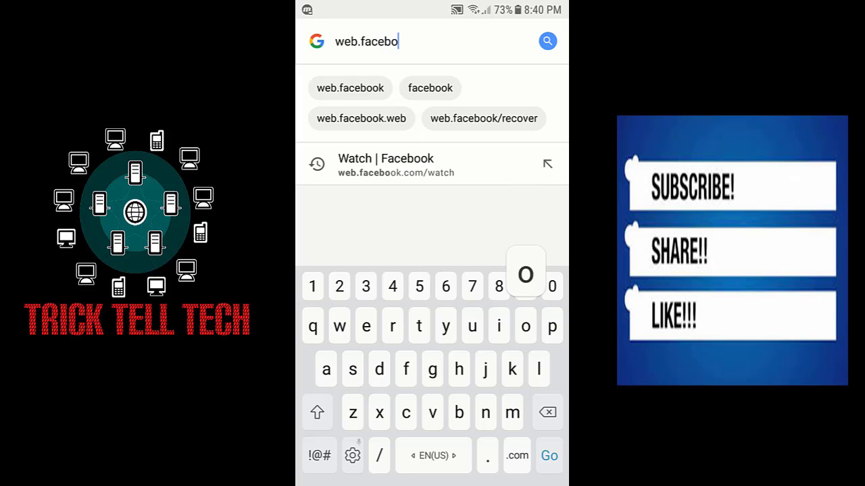
{"action": "type", "text": "k.com"}
{"action": "key", "text": "Return"}
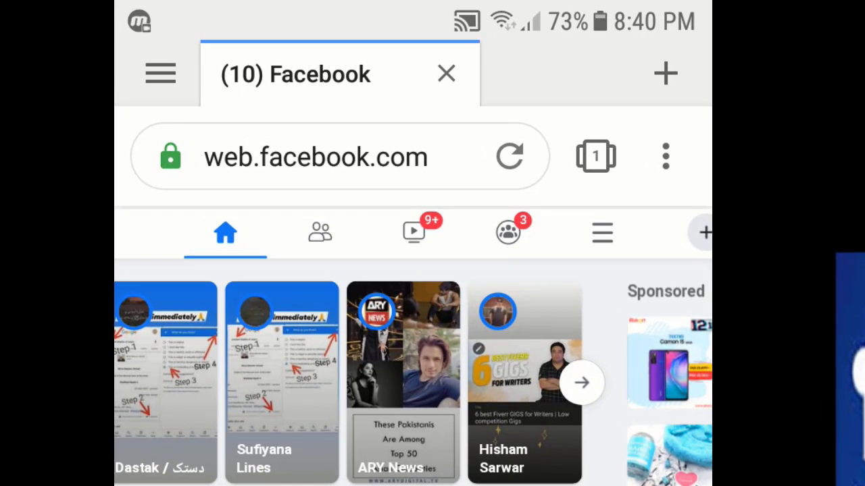
{"action": "left_click", "coordinate": [415, 232]}
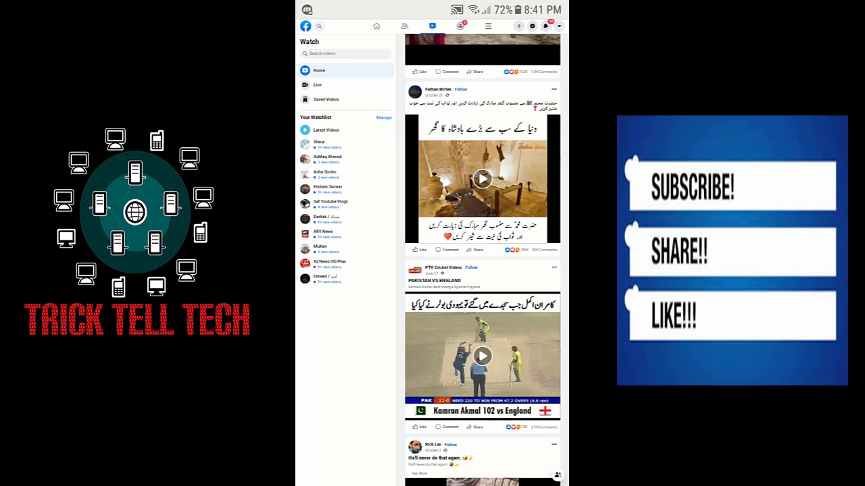
{"action": "left_click_drag", "start_coordinate": [432, 6], "coordinate": [432, 156]}
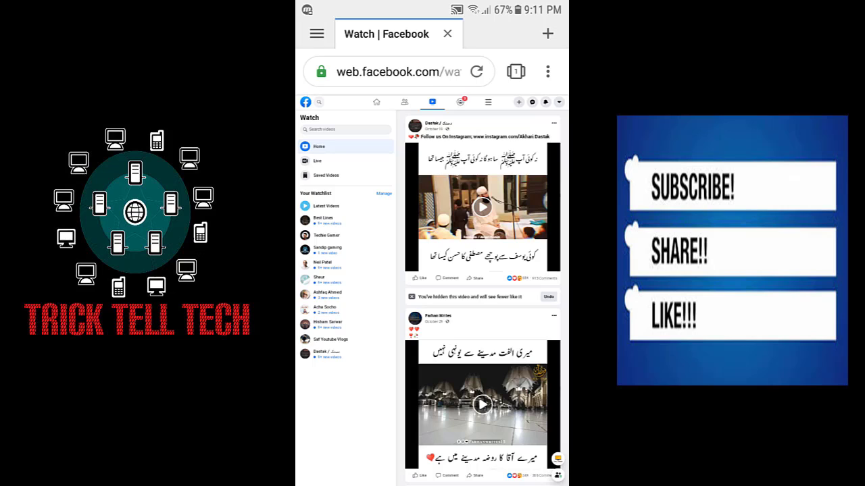
{"action": "left_click_drag", "start_coordinate": [433, 3], "coordinate": [432, 156]}
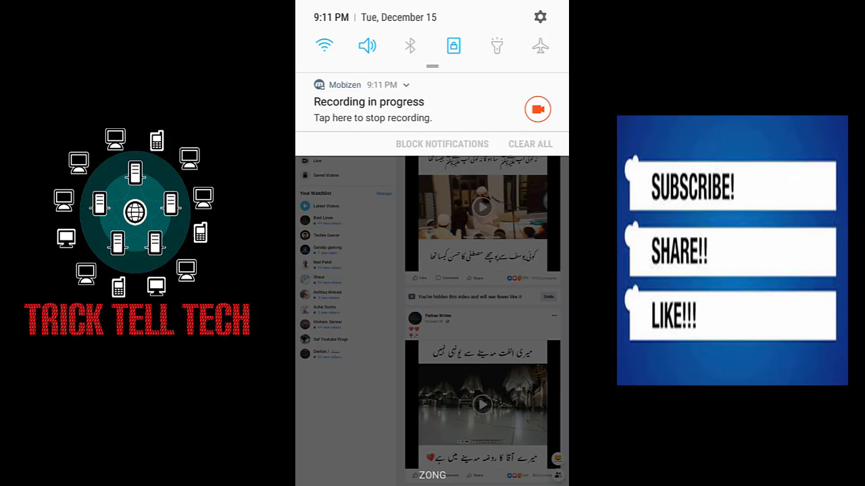
{"action": "left_click_drag", "start_coordinate": [432, 135], "coordinate": [432, 13]}
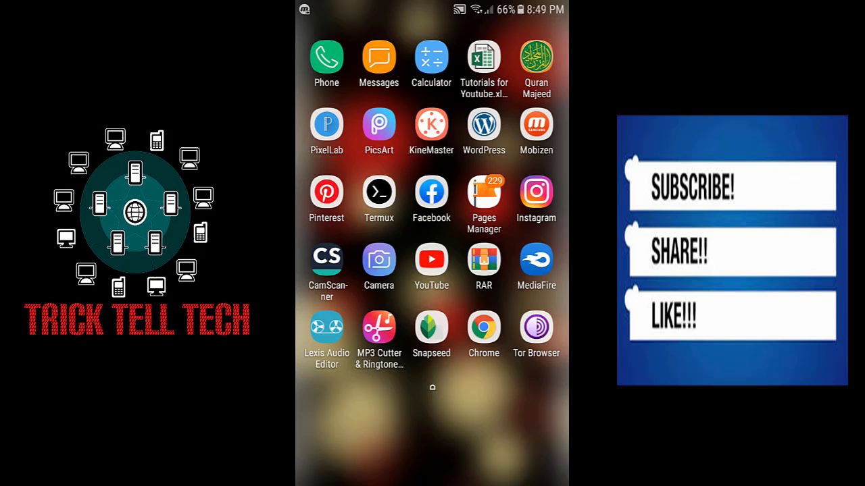
- Pull down the notification shade and close it to reveal the home screen apps
{"action": "left_click_drag", "start_coordinate": [433, 3], "coordinate": [433, 155]}
{"action": "left_click_drag", "start_coordinate": [433, 270], "coordinate": [432, 40]}
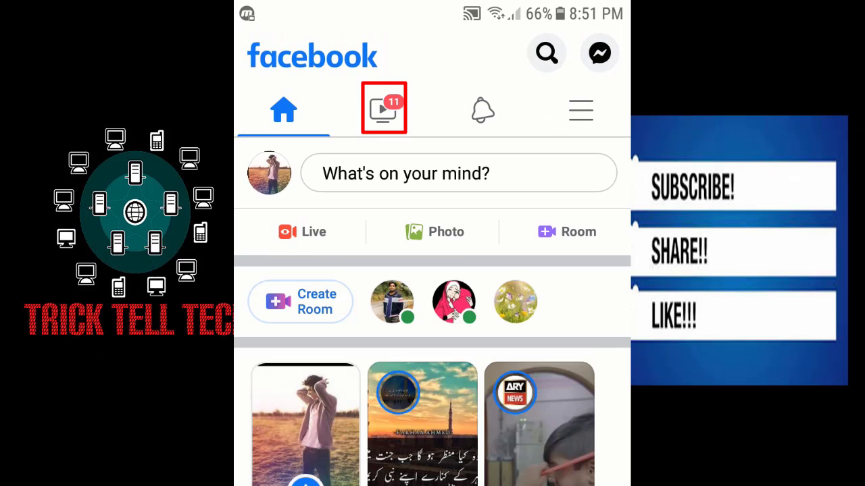
- Switch between the Watch feed and Home news feed twice, then open the main menu
{"action": "left_click", "coordinate": [383, 108]}
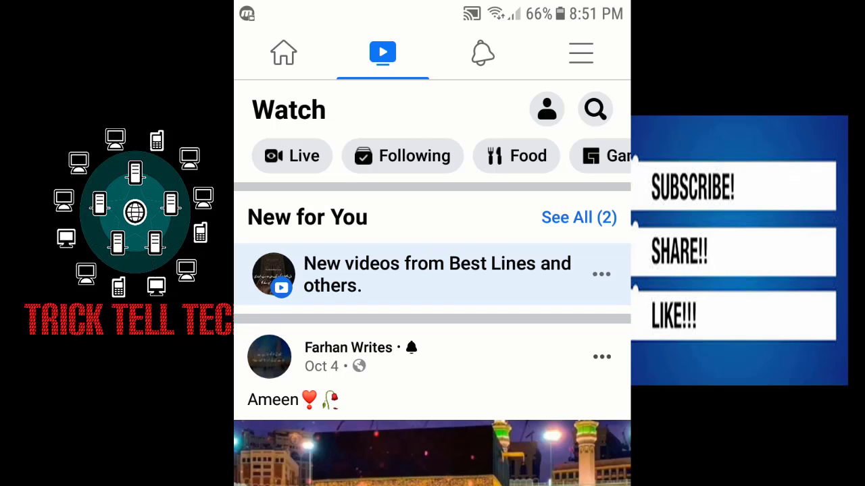
{"action": "left_click", "coordinate": [284, 53]}
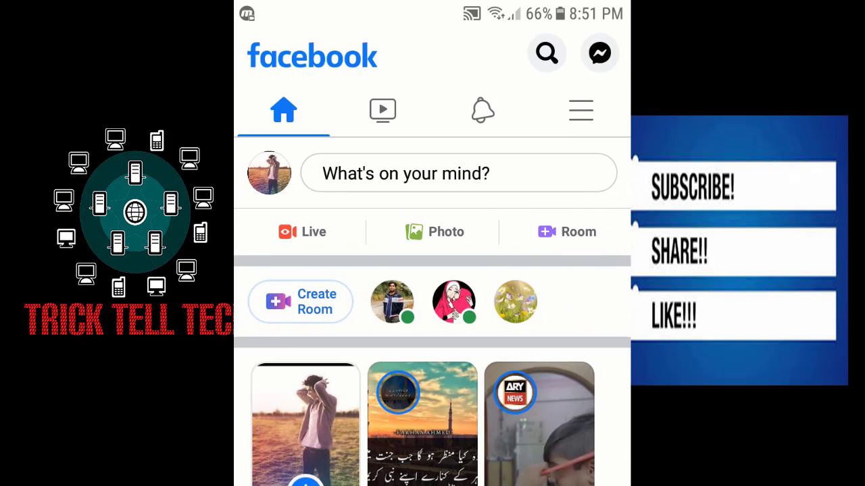
{"action": "left_click", "coordinate": [382, 109]}
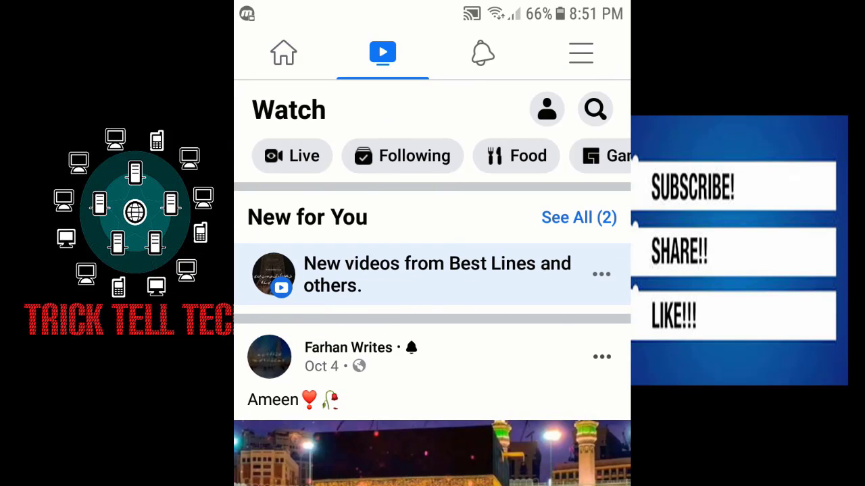
{"action": "left_click", "coordinate": [284, 53]}
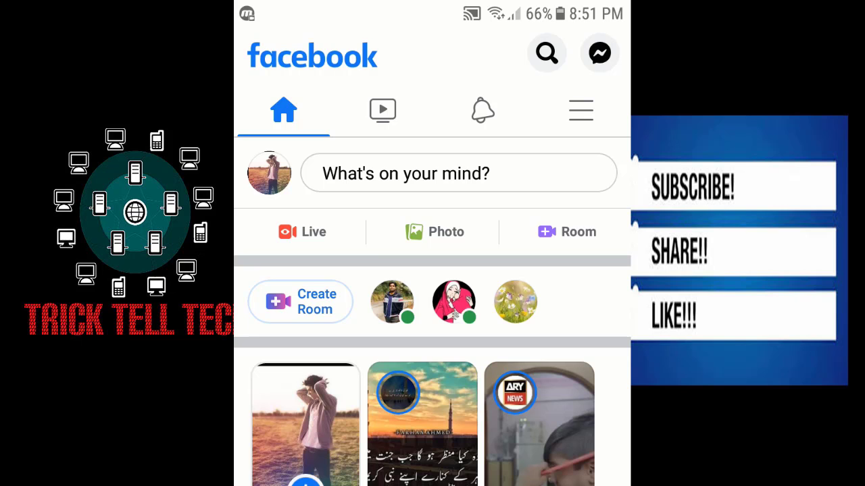
{"action": "left_click", "coordinate": [581, 110]}
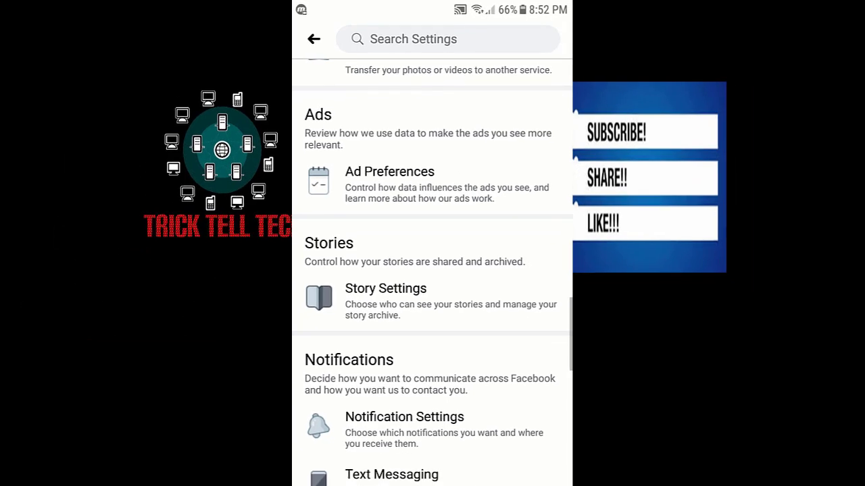
- In Shortcut Bar settings, switch on Groups and Profile, then return to Settings
{"action": "scroll", "coordinate": [432, 270], "scroll_direction": "down", "scroll_amount": 5}
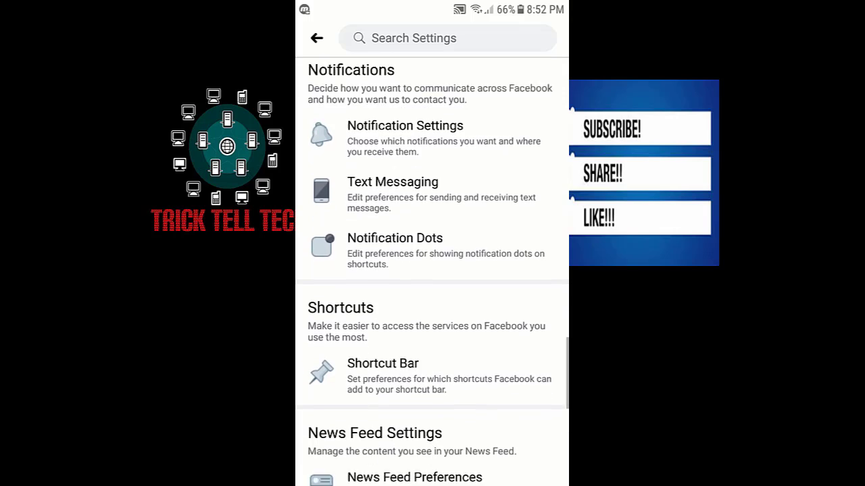
{"action": "scroll", "coordinate": [432, 270], "scroll_direction": "down", "scroll_amount": 3}
{"action": "left_click", "coordinate": [382, 263]}
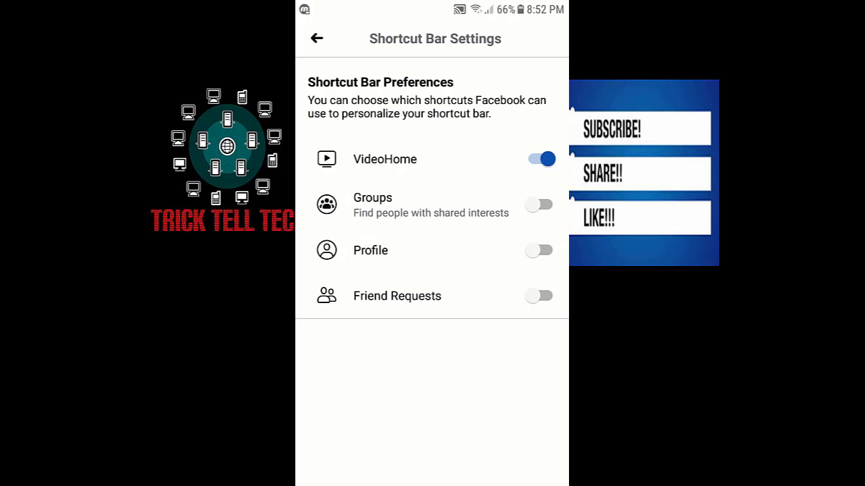
{"action": "left_click", "coordinate": [540, 204]}
{"action": "left_click", "coordinate": [540, 250]}
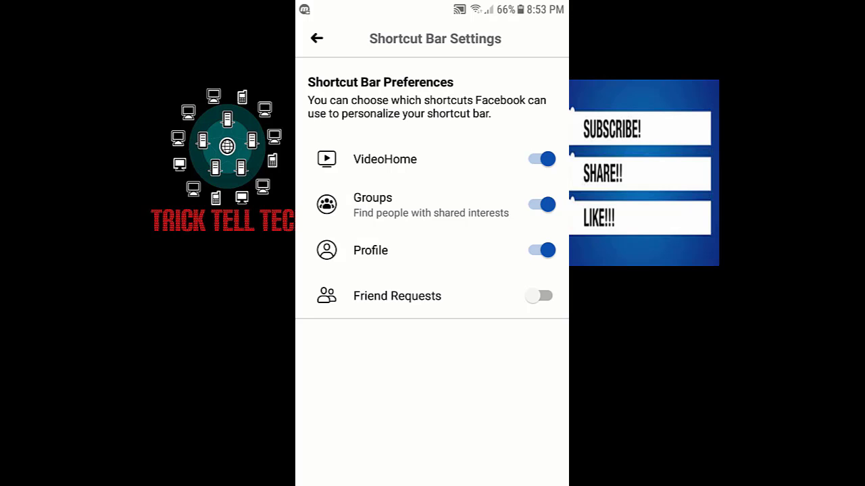
{"action": "left_click", "coordinate": [317, 38]}
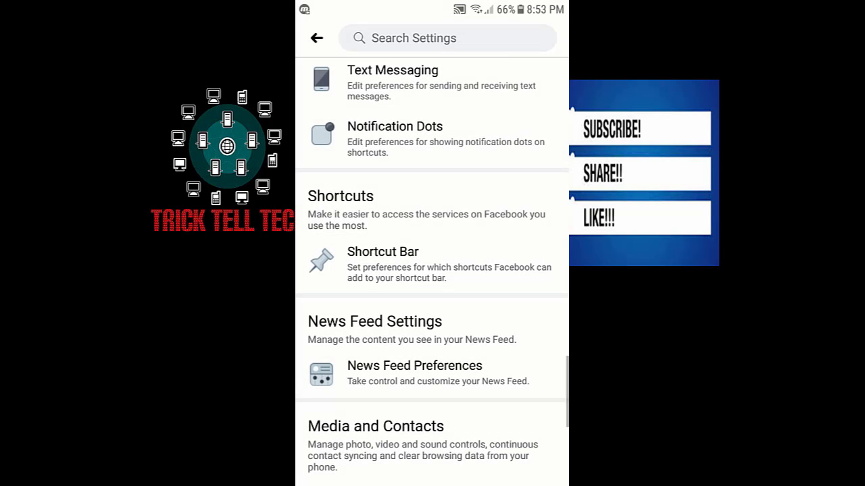